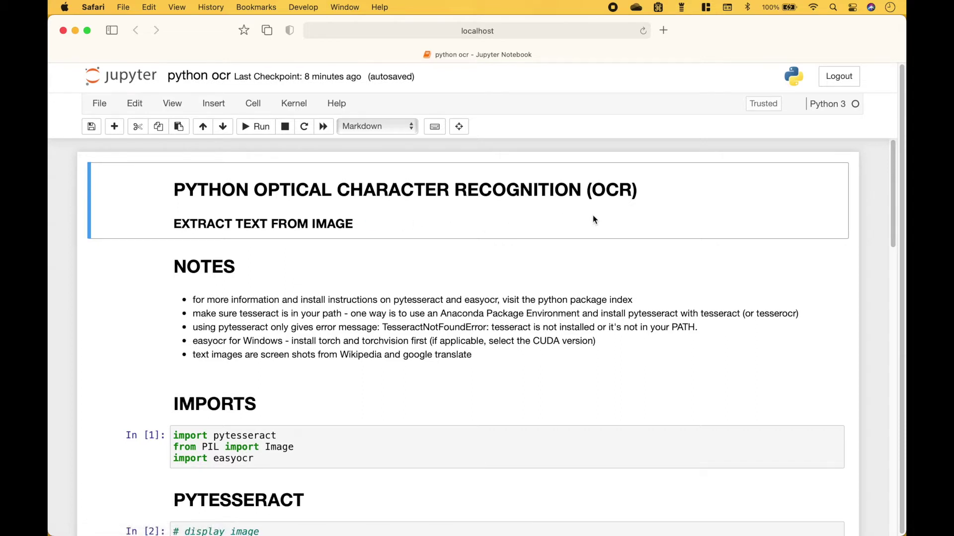
- Go over the setup notes, the tesseract packages in Navigator, and the pytesseract, PIL, easyocr imports
left_click(139, 342)
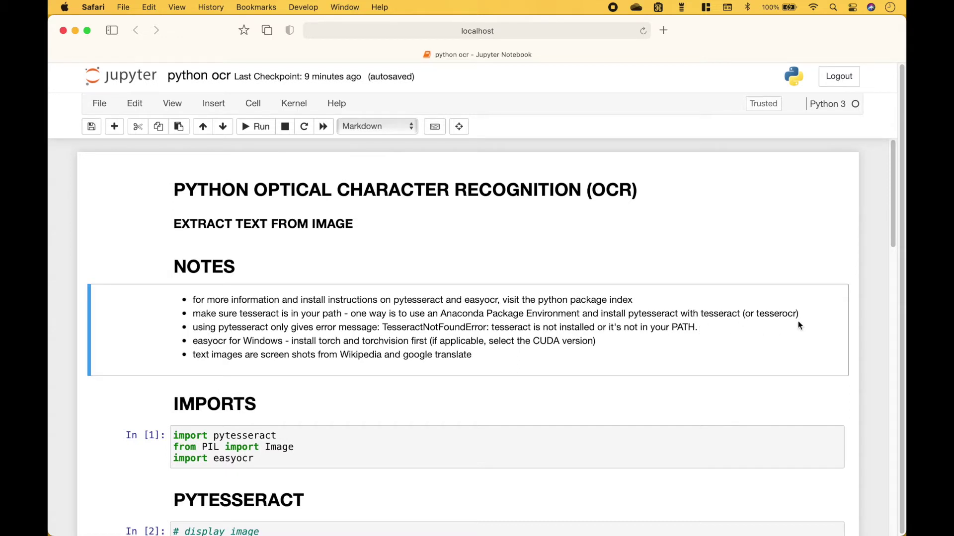
key("super+Tab")
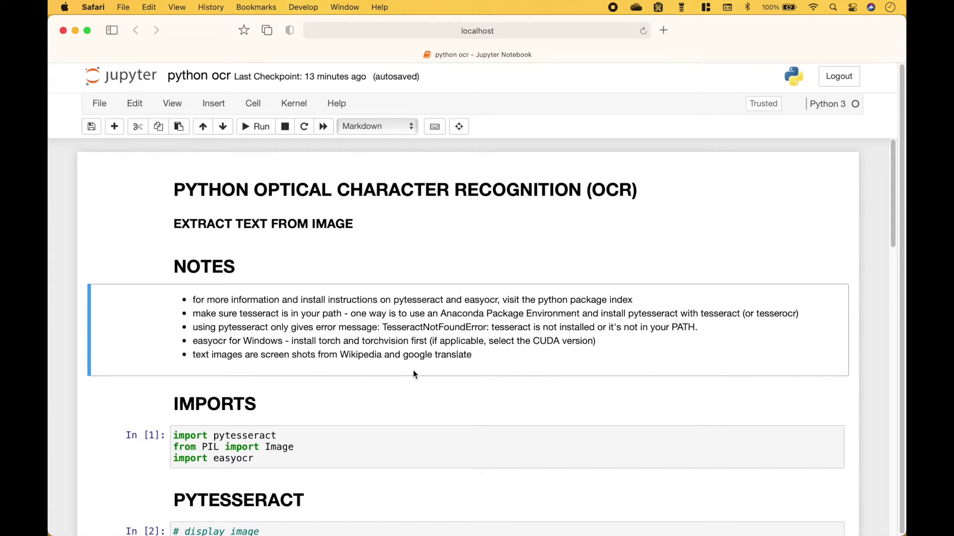
left_click(139, 448)
scroll(140, 448, "down", 2)
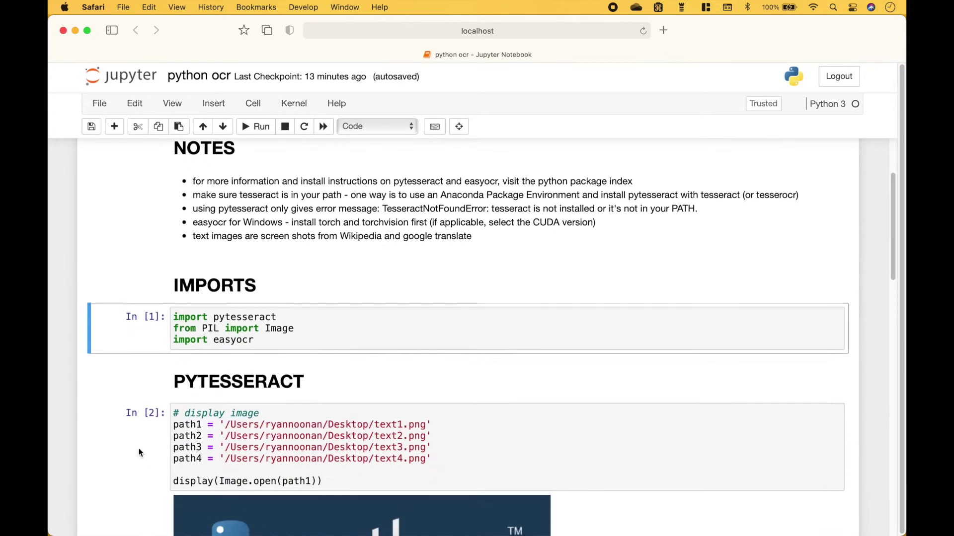
double_click(234, 317)
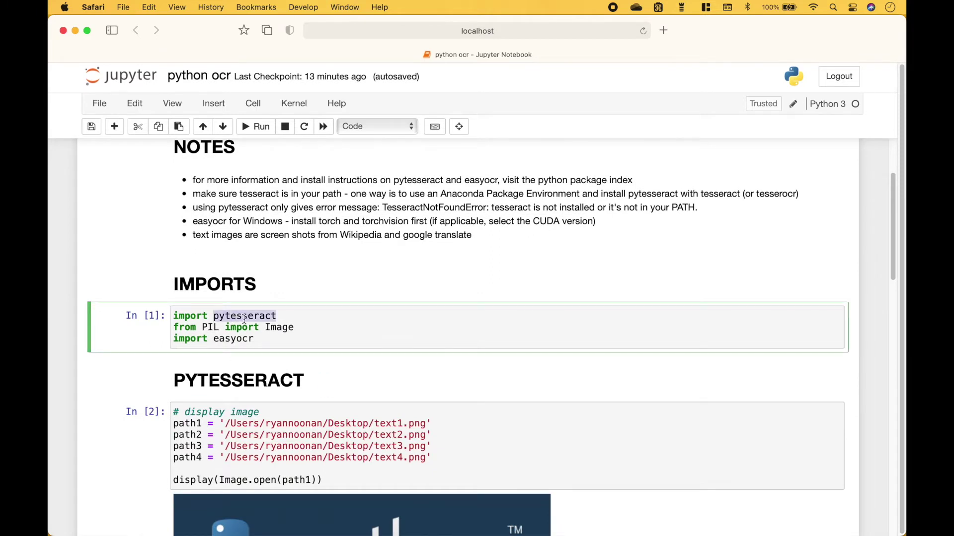
double_click(213, 327)
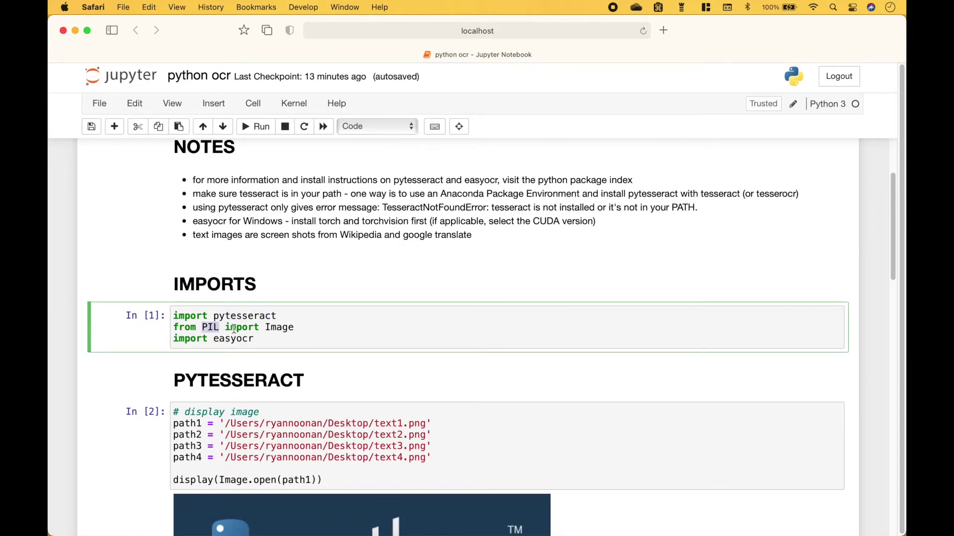
double_click(233, 340)
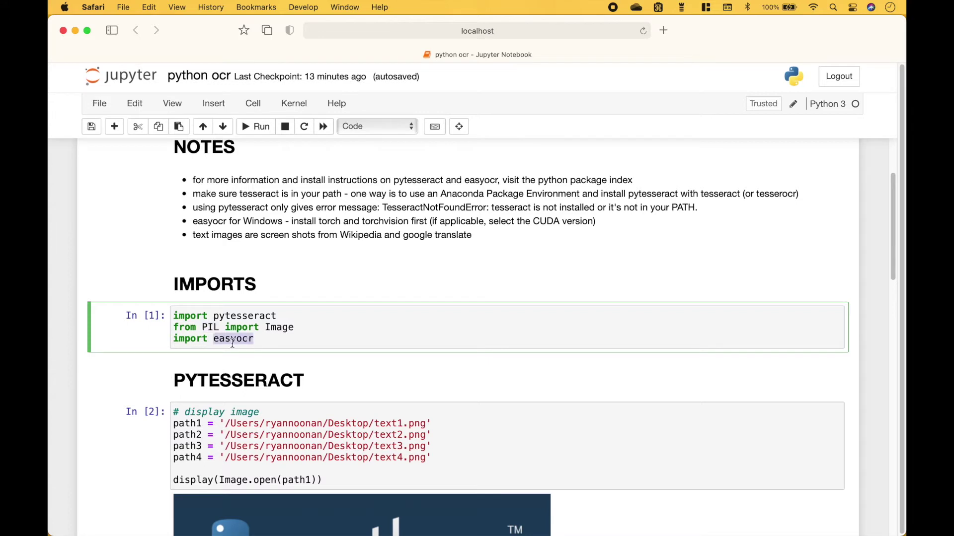
- Review the path1 display and image_to_string lines, rerun the extraction, and highlight the 'python' output
left_click(110, 434)
scroll(110, 434, "down", 5)
left_click_drag(174, 224, 432, 269)
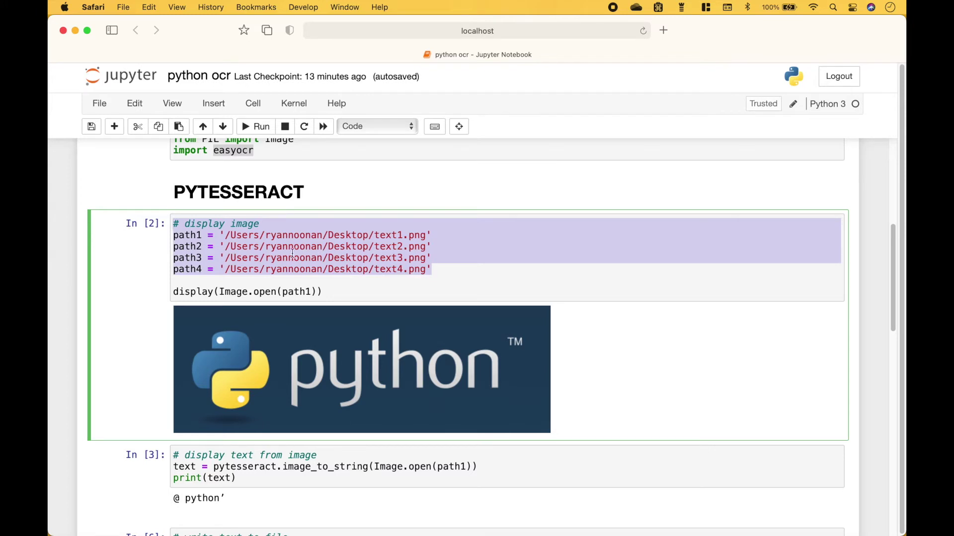
left_click_drag(176, 292, 344, 293)
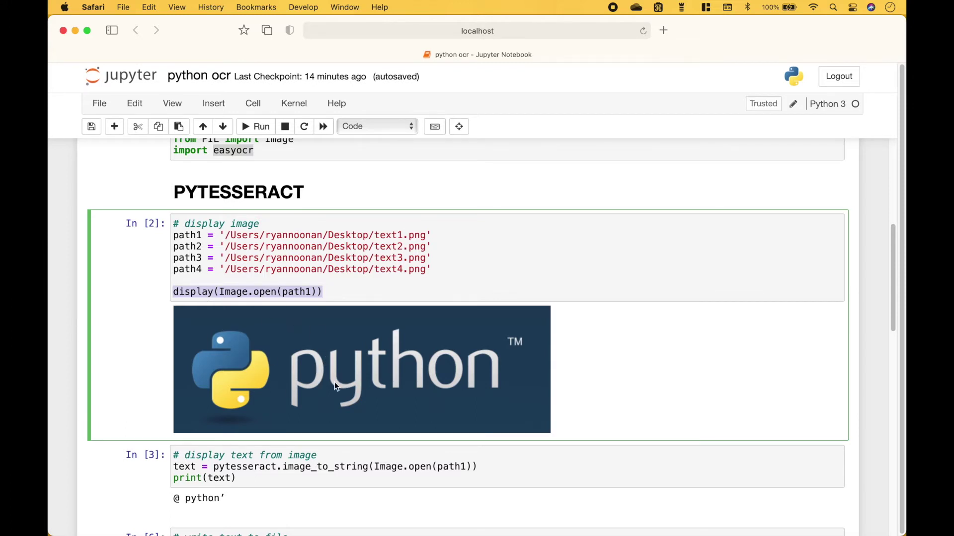
left_click(301, 466)
scroll(301, 465, "down", 2)
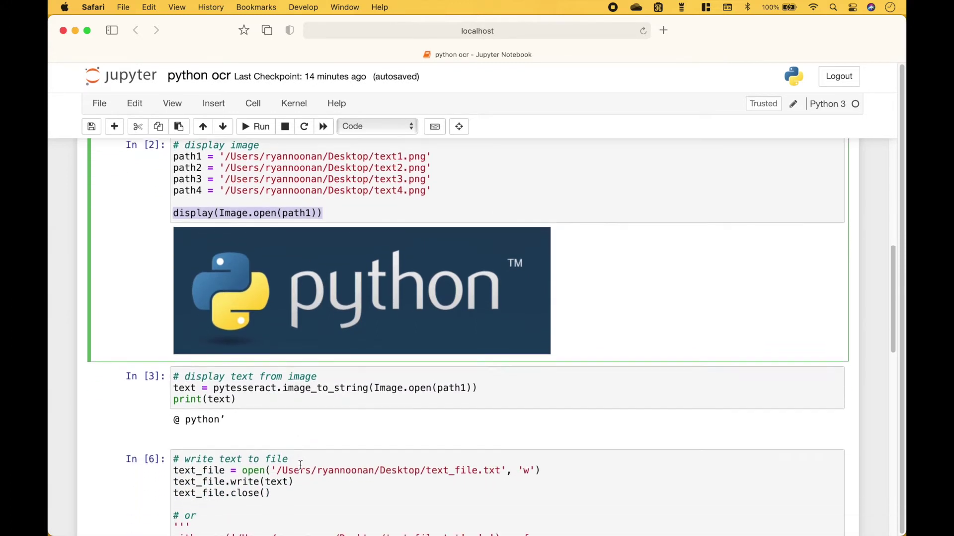
double_click(237, 388)
double_click(292, 397)
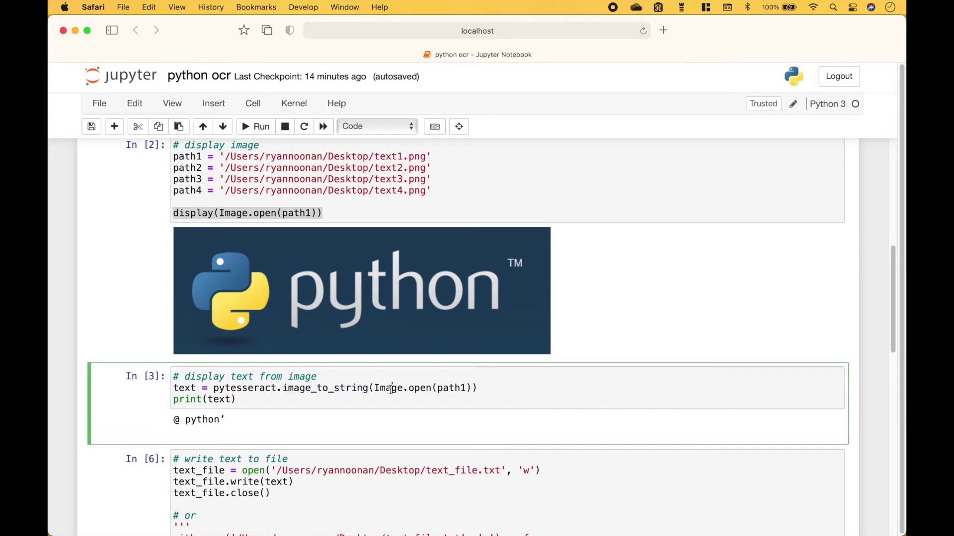
double_click(383, 391)
double_click(420, 389)
double_click(450, 391)
left_click(257, 403)
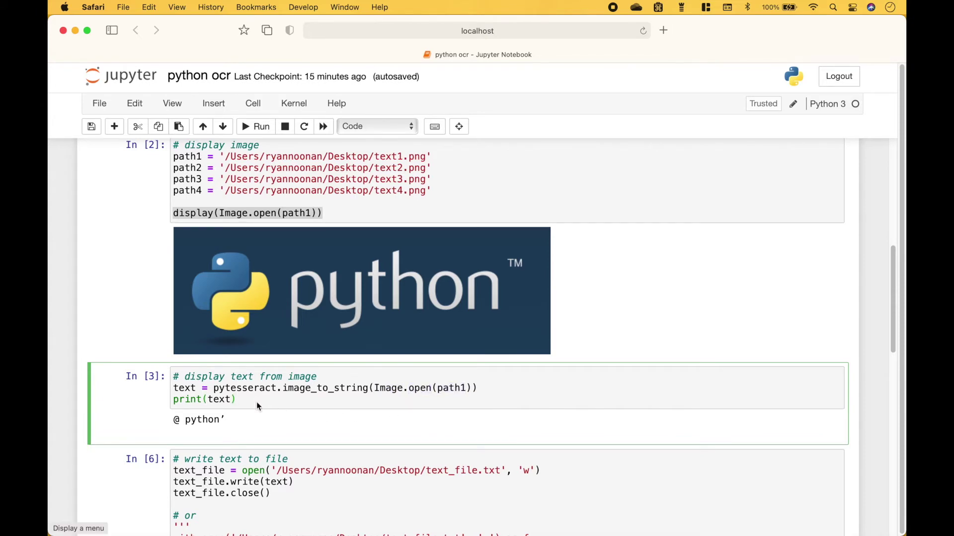
key("ctrl+Return")
scroll(256, 406, "down", 2)
scroll(224, 373, "up", 1)
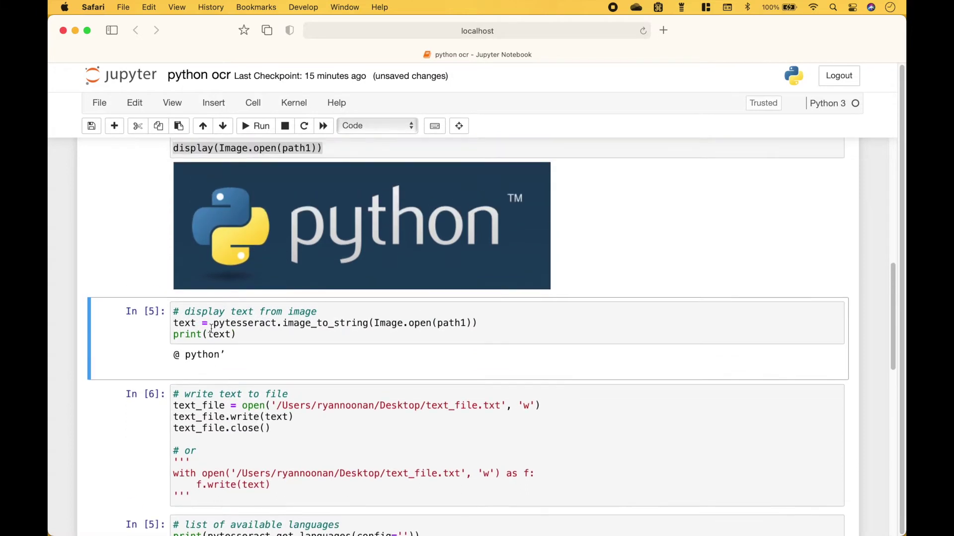
left_click_drag(173, 355, 227, 358)
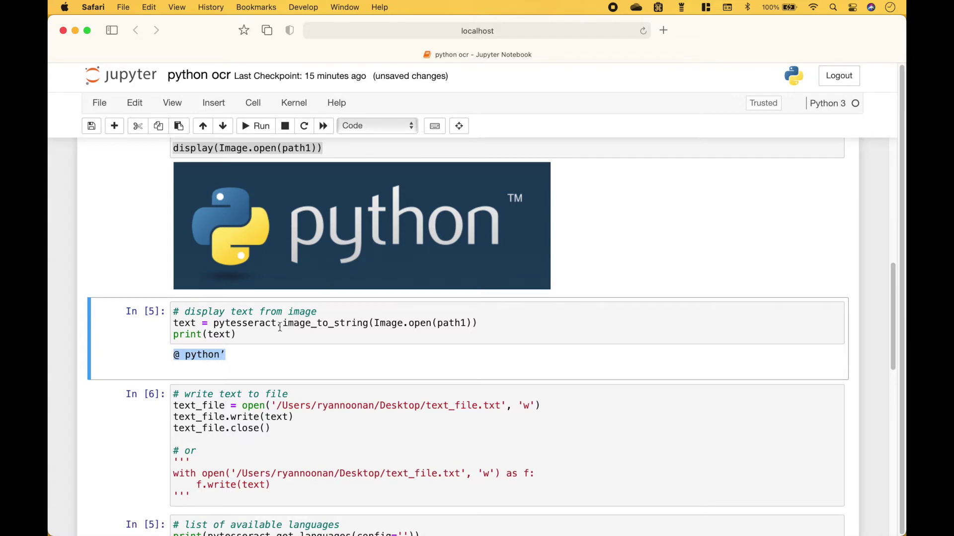
scroll(281, 325, "up", 3)
- Point the display and OCR cells to path2 and run them to show the Python paragraph text
left_click(313, 239)
key("BackSpace")
type("2")
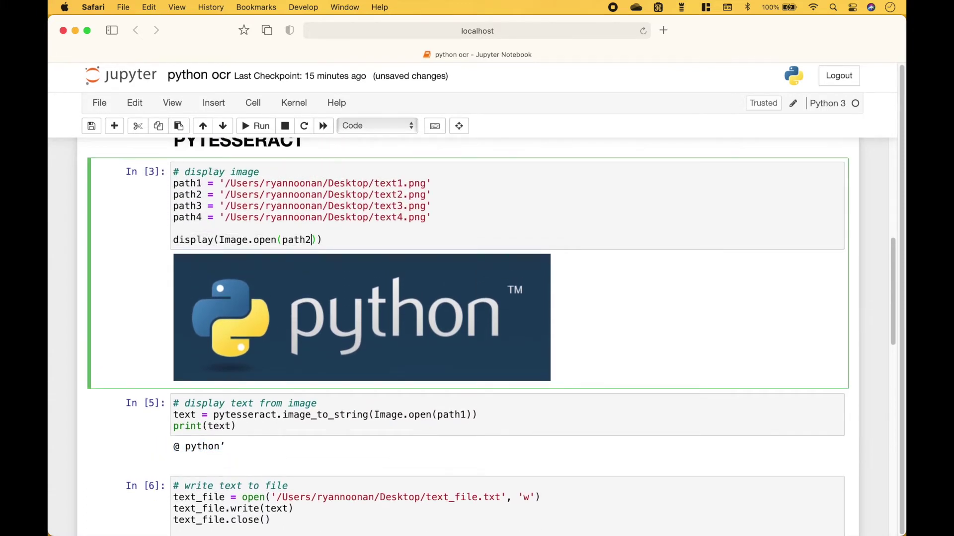
key("shift+Return")
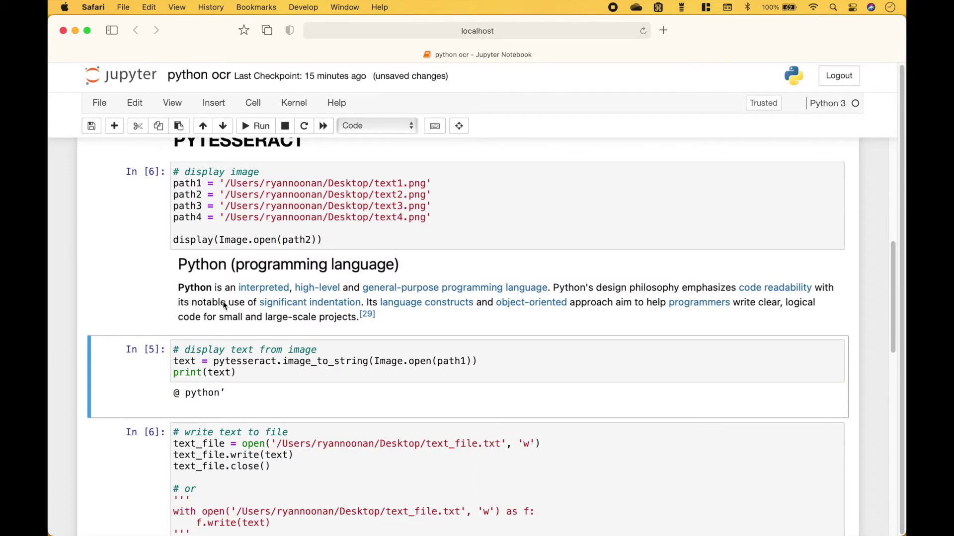
key("Return")
key("BackSpace")
type("2")
key("shift+Return")
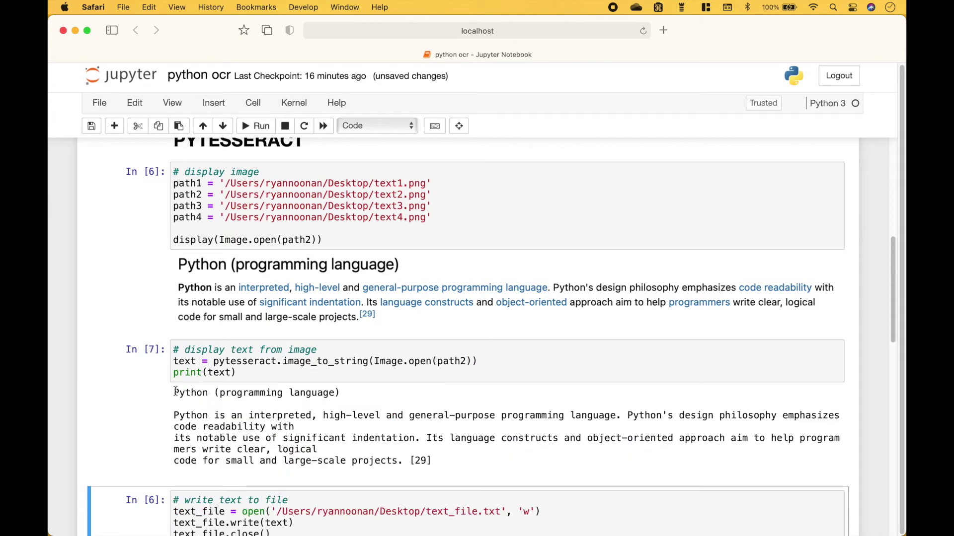
left_click_drag(174, 393, 431, 461)
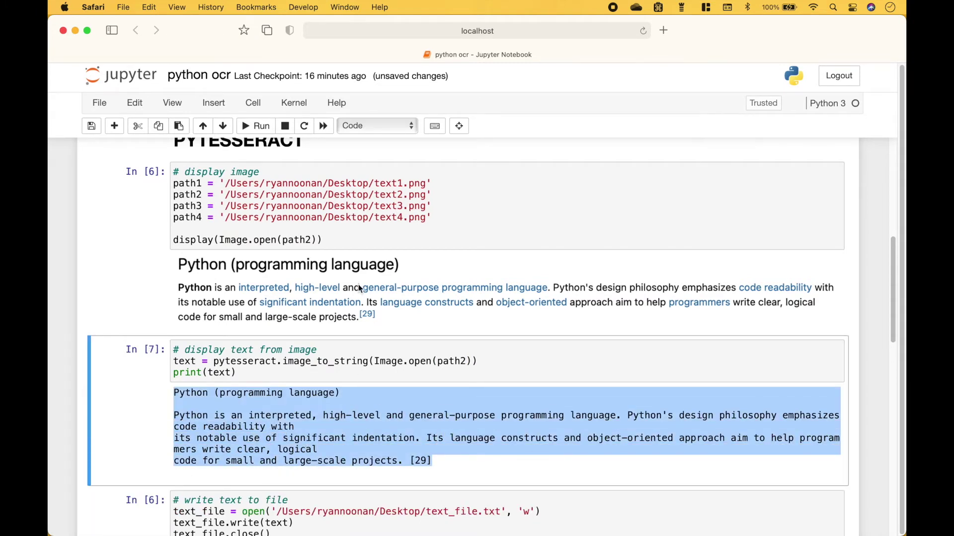
left_click(316, 239)
- Switch both cells to path3, show the optical character recognition image, and select its extracted paragraph
key("BackSpace")
type("3")
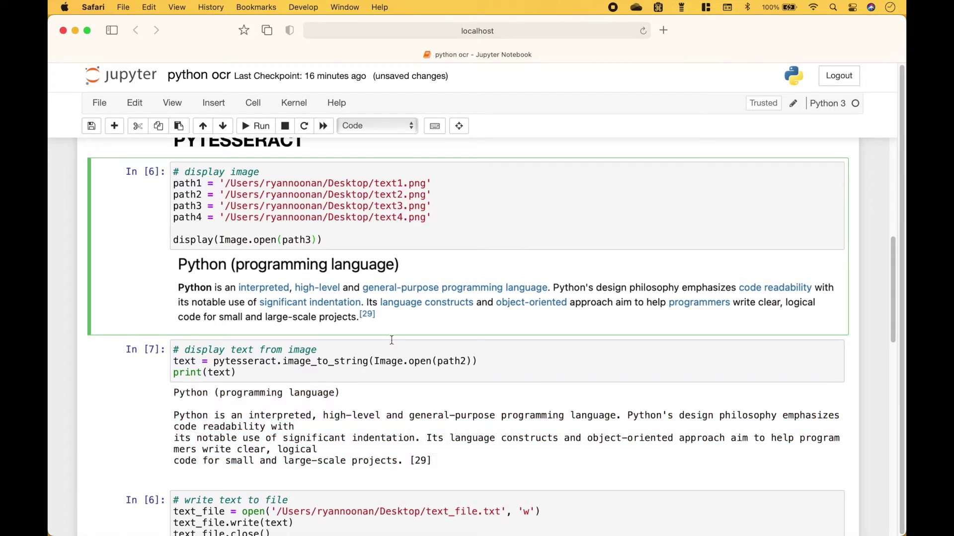
left_click(466, 362)
key("BackSpace")
type("3")
left_click(372, 241)
key("shift+Return")
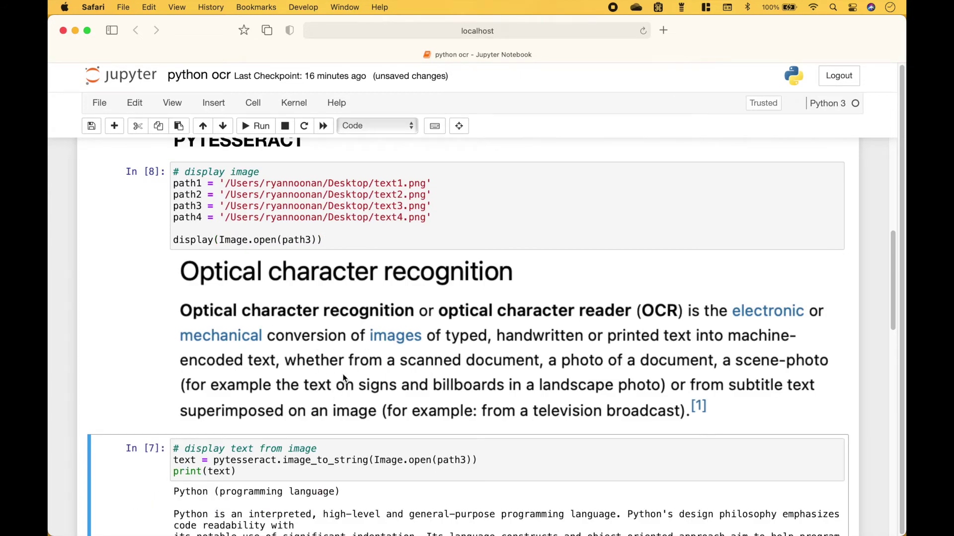
scroll(330, 379, "down", 3)
left_click(287, 367)
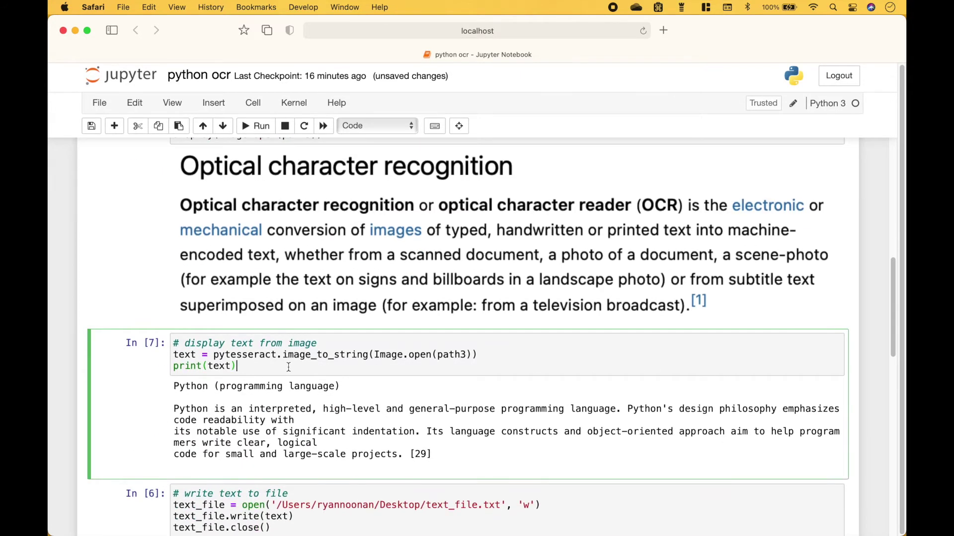
key("shift+Return")
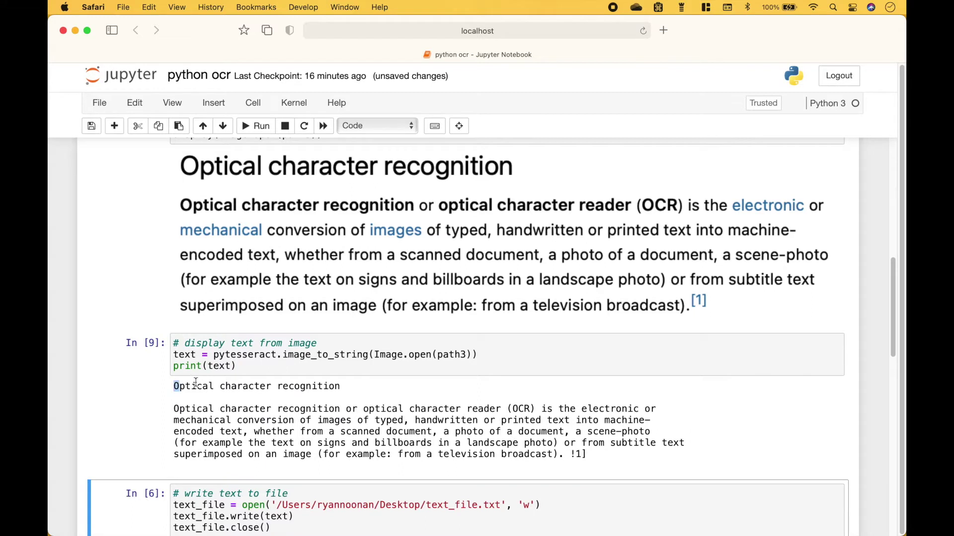
left_click_drag(173, 382, 567, 473)
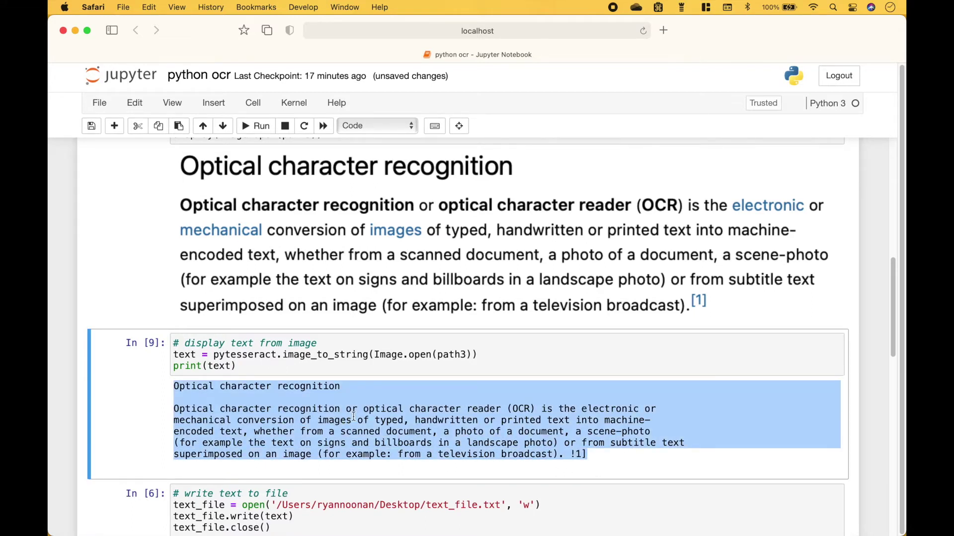
scroll(353, 415, "up", 3)
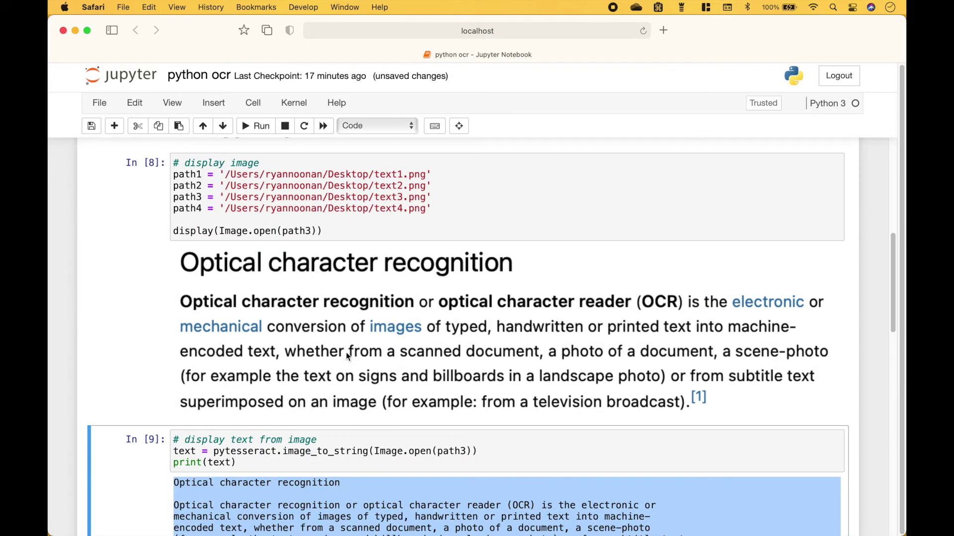
scroll(335, 370, "down", 2)
scroll(335, 370, "down", 1)
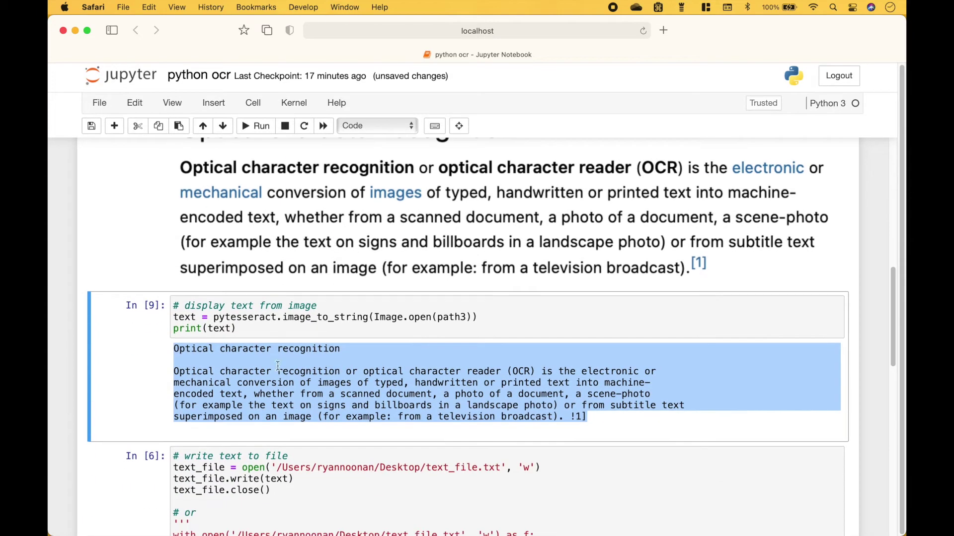
scroll(324, 383, "down", 1)
scroll(323, 384, "down", 1)
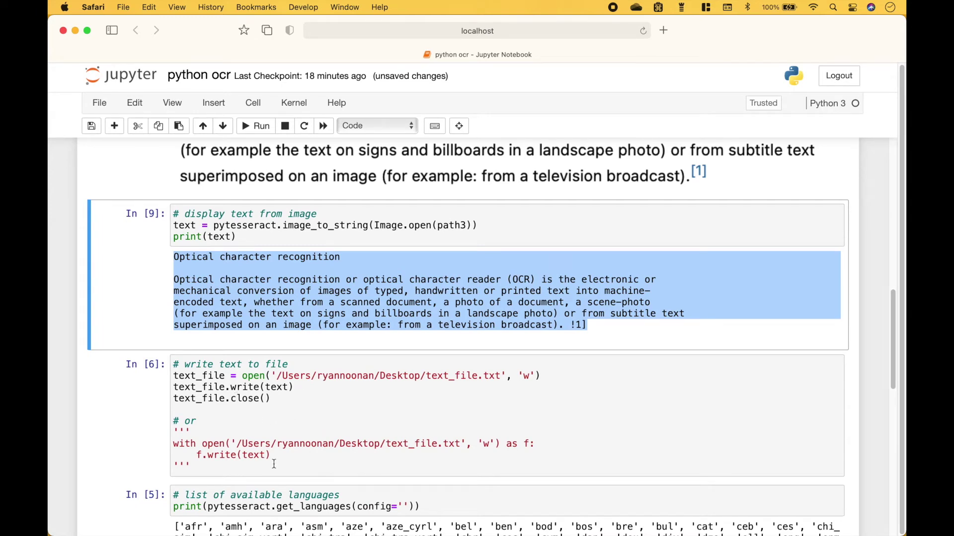
- Run the write-to-file cell and Quick Look Desktop text_file.txt to confirm it holds the paragraph
left_click(235, 467)
key("shift+Return")
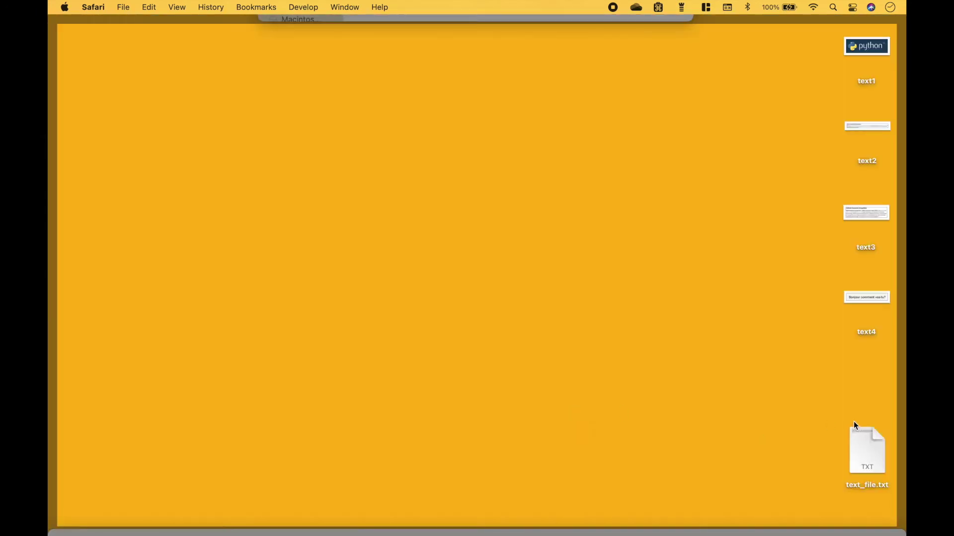
left_click(872, 441)
key("space")
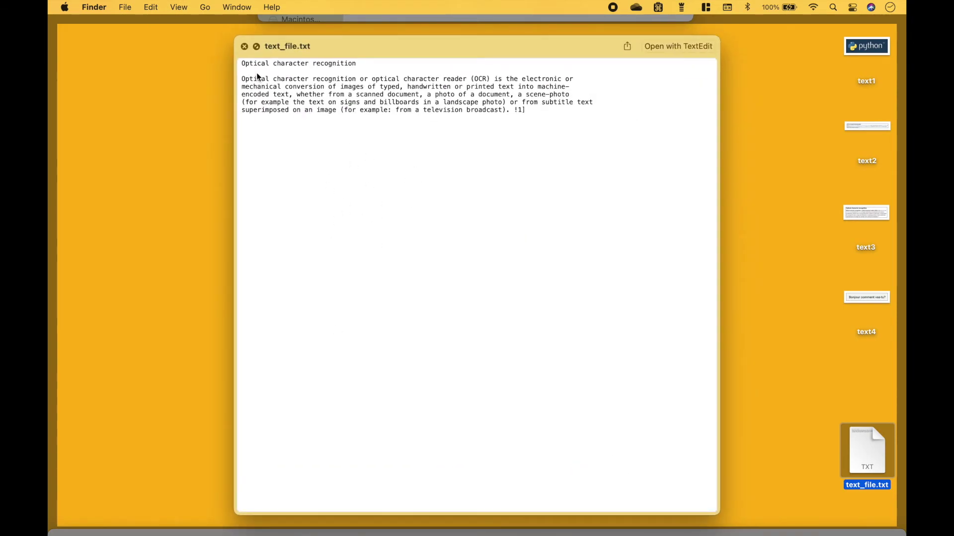
key("space")
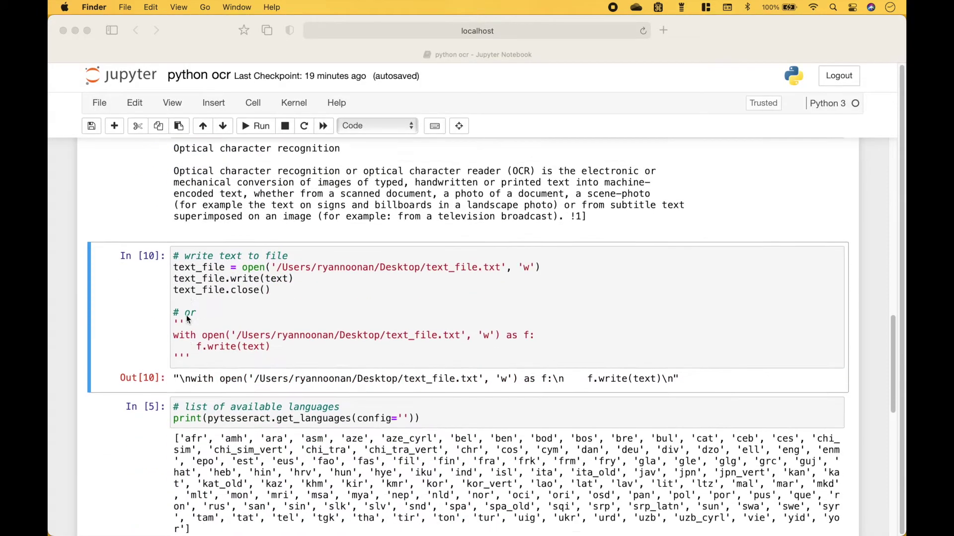
scroll(187, 315, "down", 3)
scroll(186, 315, "down", 1)
left_click(129, 286)
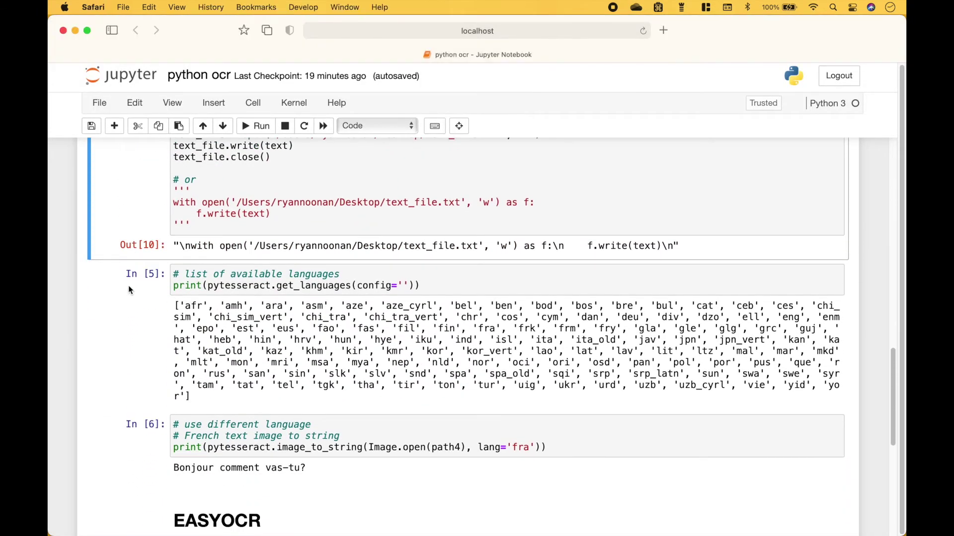
double_click(234, 287)
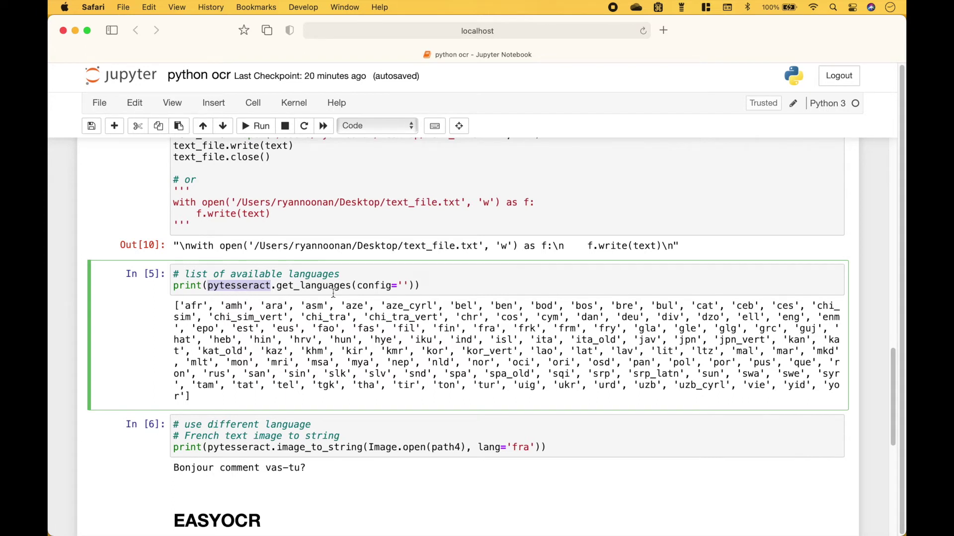
scroll(334, 293, "down", 3)
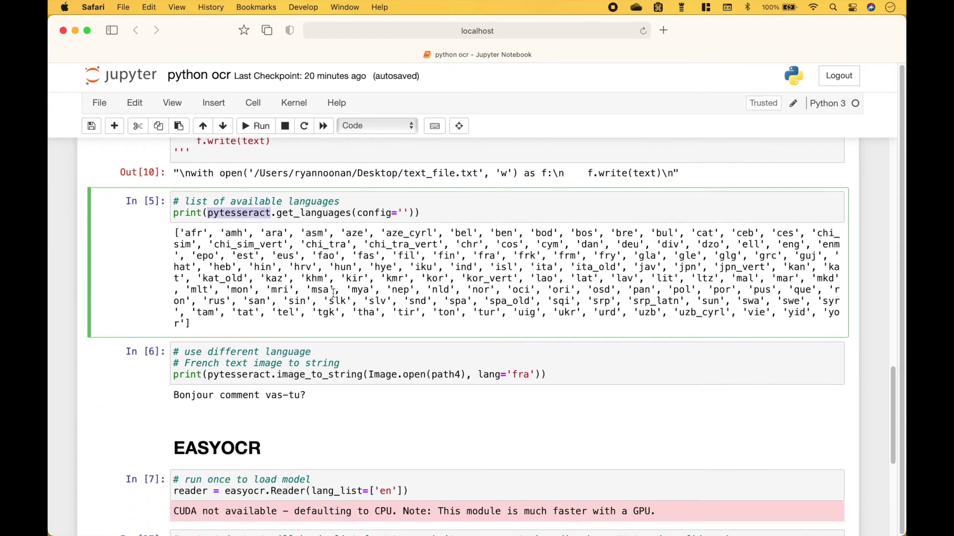
- Change the display cell to path4 to show the French greeting image
left_click(312, 377)
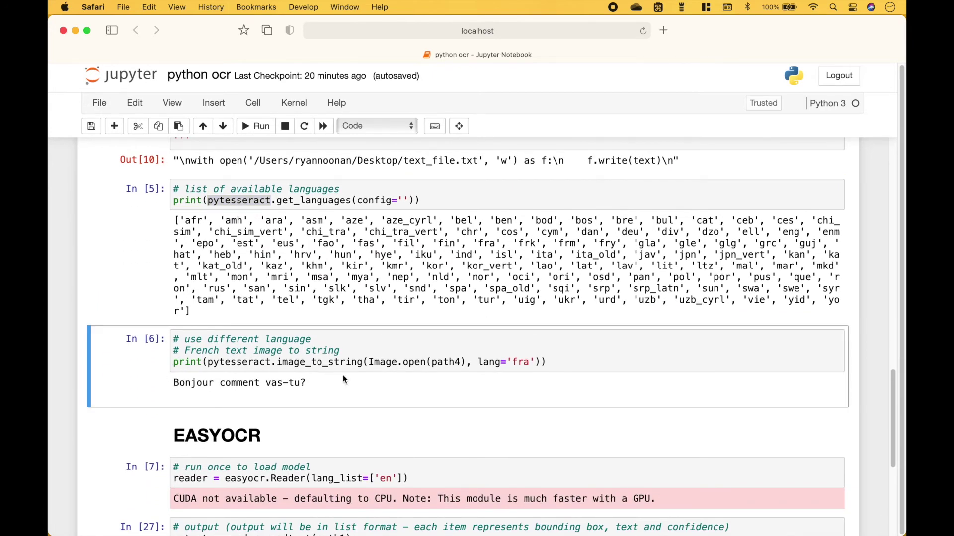
scroll(385, 371, "up", 5)
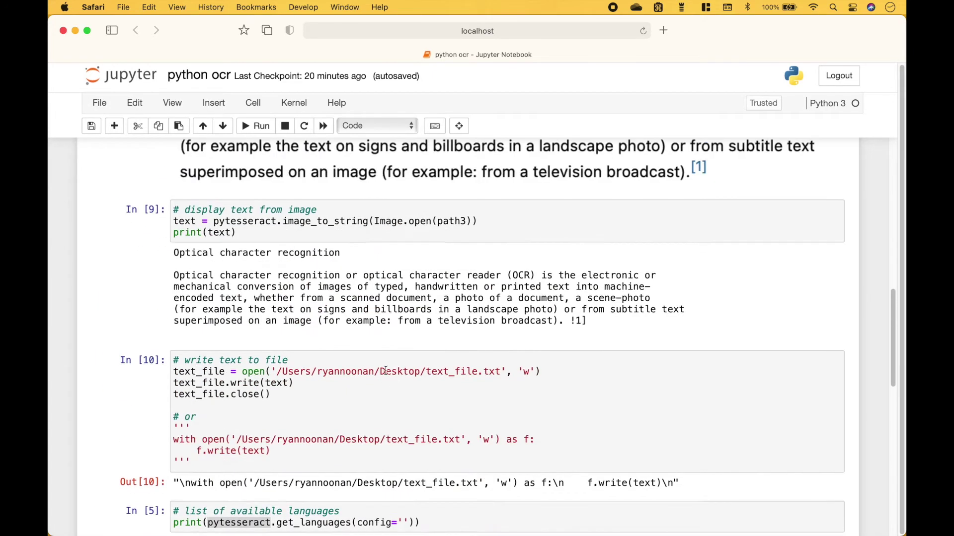
scroll(385, 370, "up", 3)
left_click(313, 179)
key("BackSpace")
type("4")
key("shift+Return")
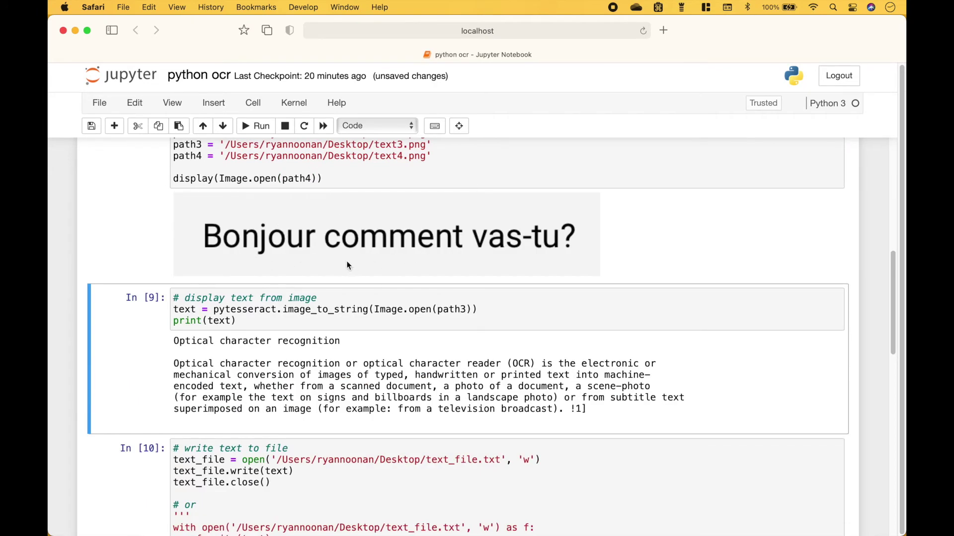
scroll(347, 264, "down", 5)
scroll(393, 334, "down", 2)
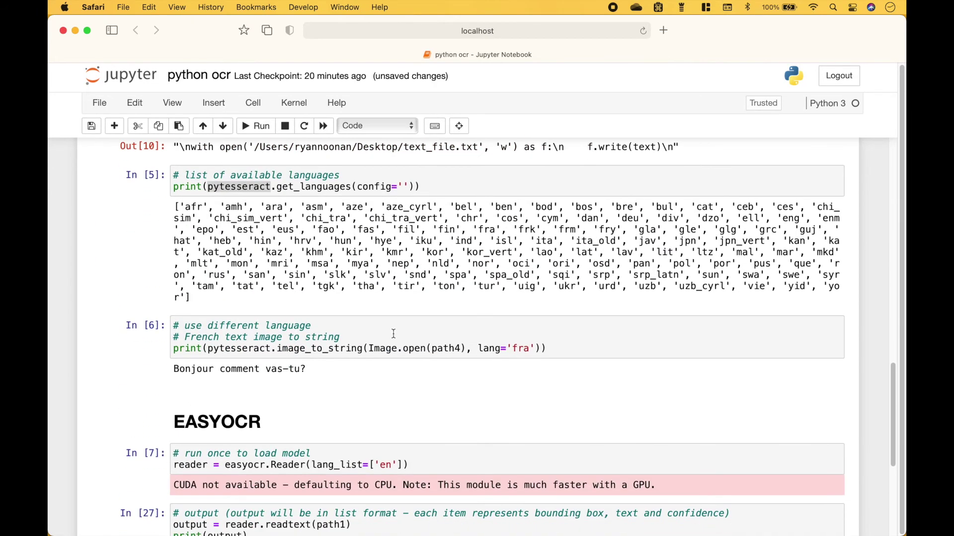
- Rerun the lang='fra' OCR cell and highlight its output 'Bonjour comment vas-tu?'
left_click(561, 347)
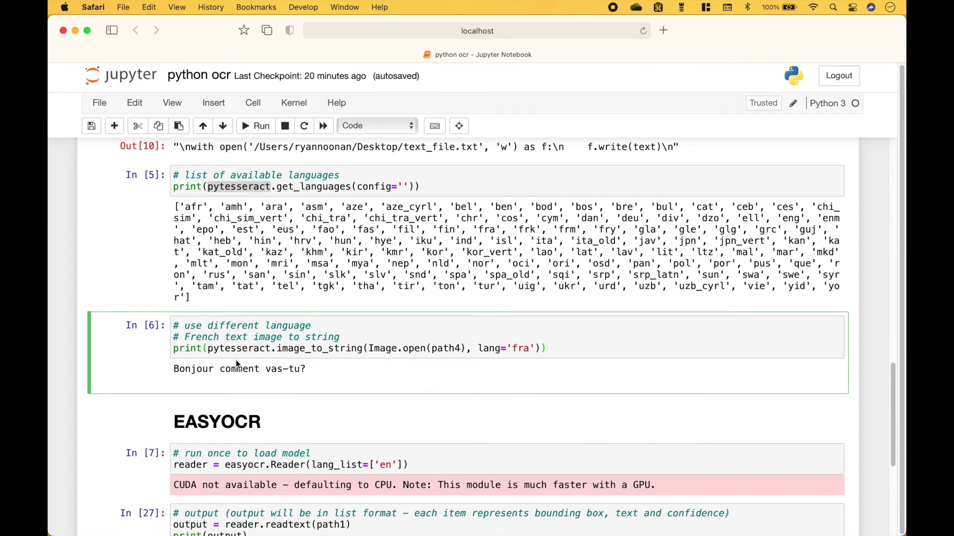
double_click(486, 348)
left_click(563, 352)
key("shift+Return")
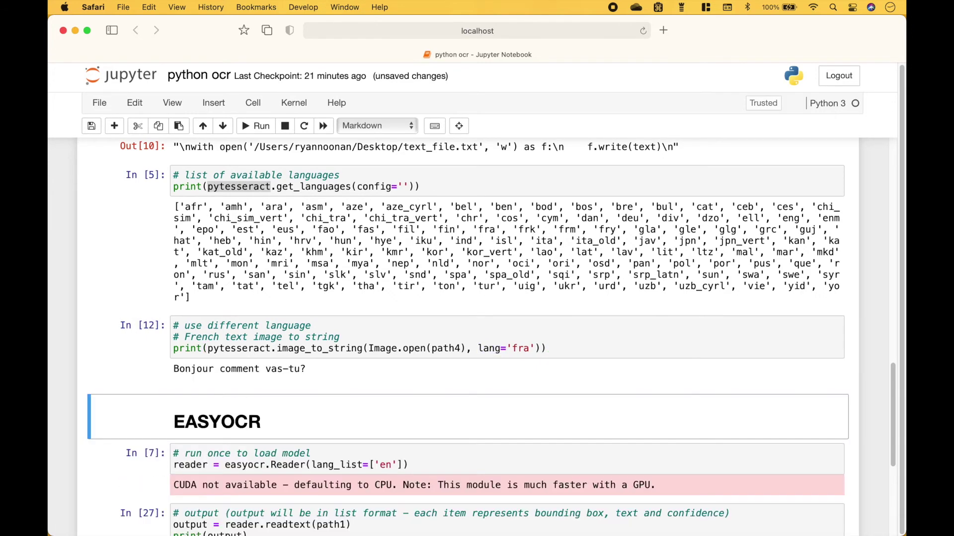
left_click_drag(174, 369, 302, 375)
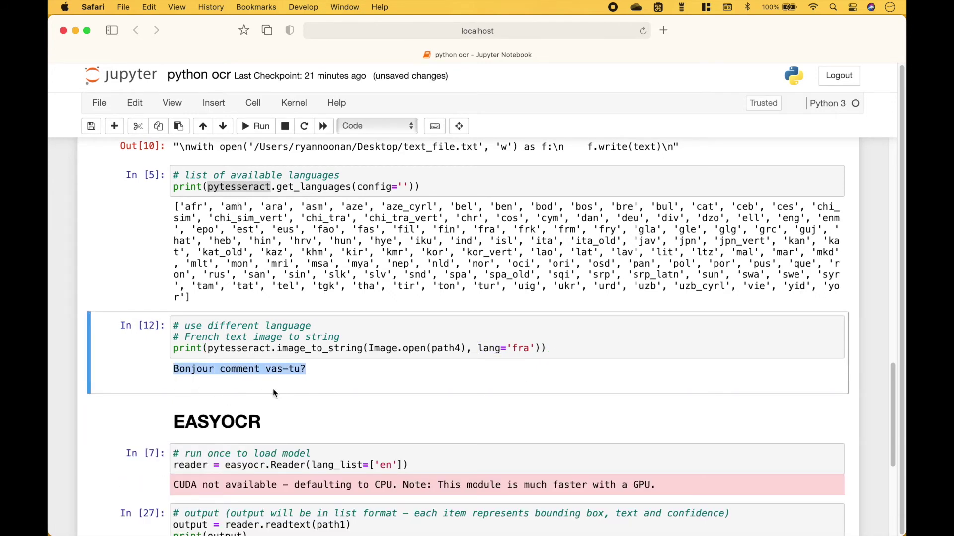
scroll(235, 374, "down", 5)
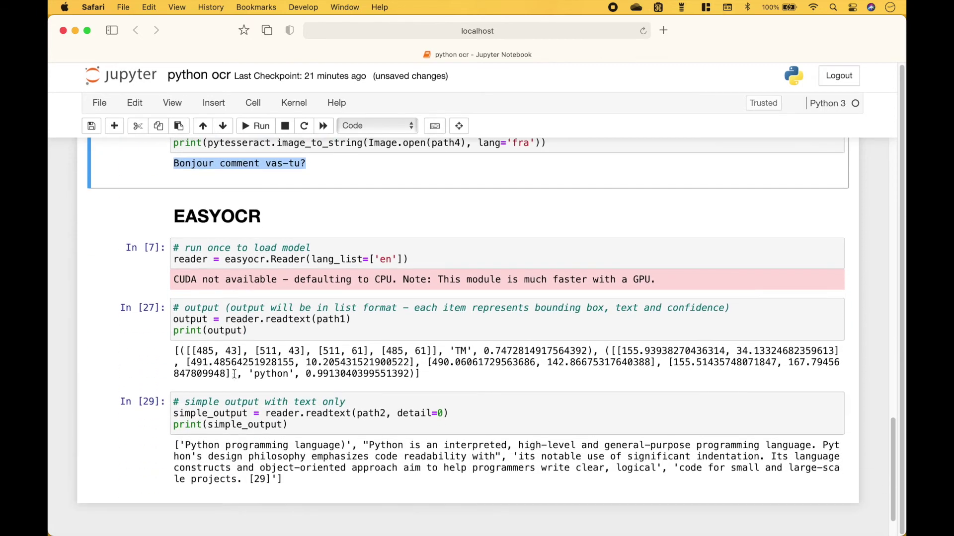
- Review the EASYOCR heading, easyocr import, and the English Reader line with its run-once comment
left_click(114, 218)
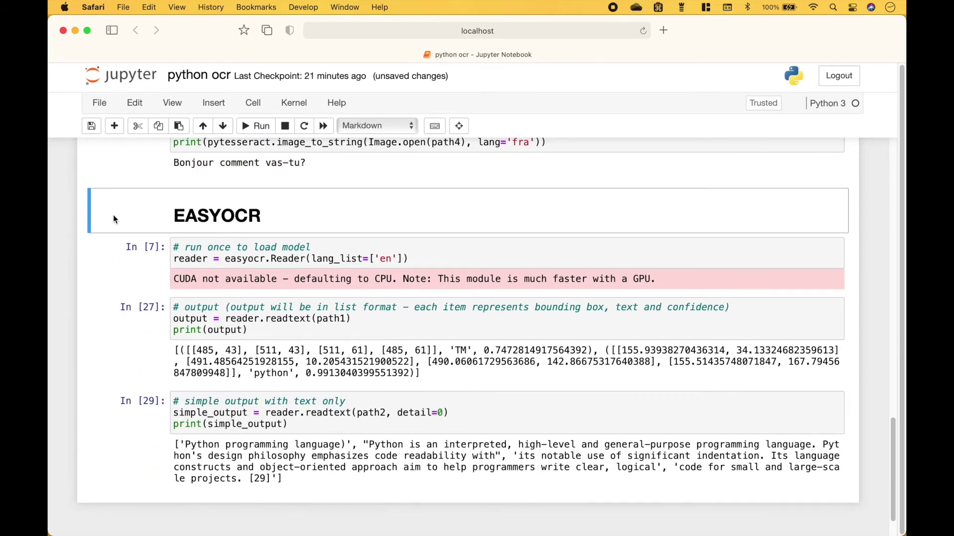
mouse_move(217, 216)
left_click(144, 259)
scroll(144, 259, "up", 15)
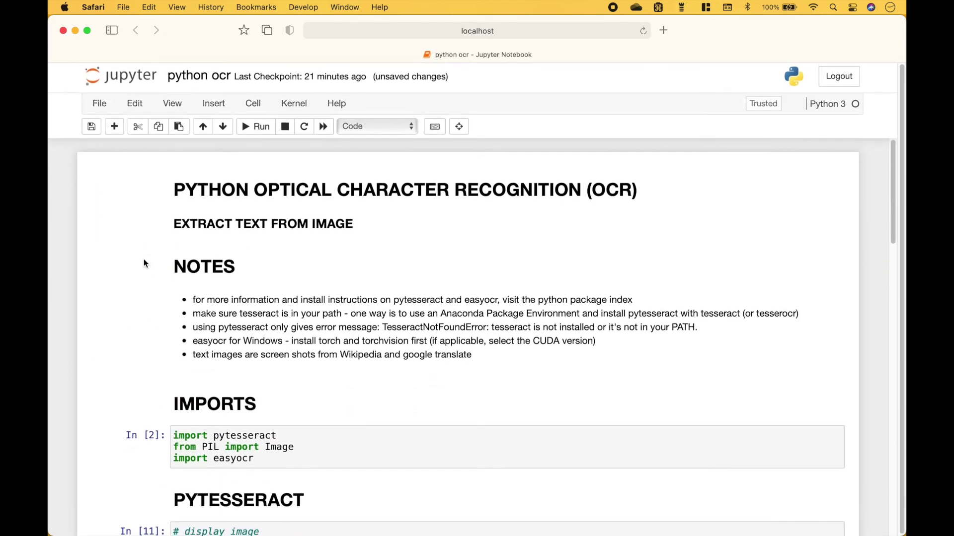
double_click(240, 408)
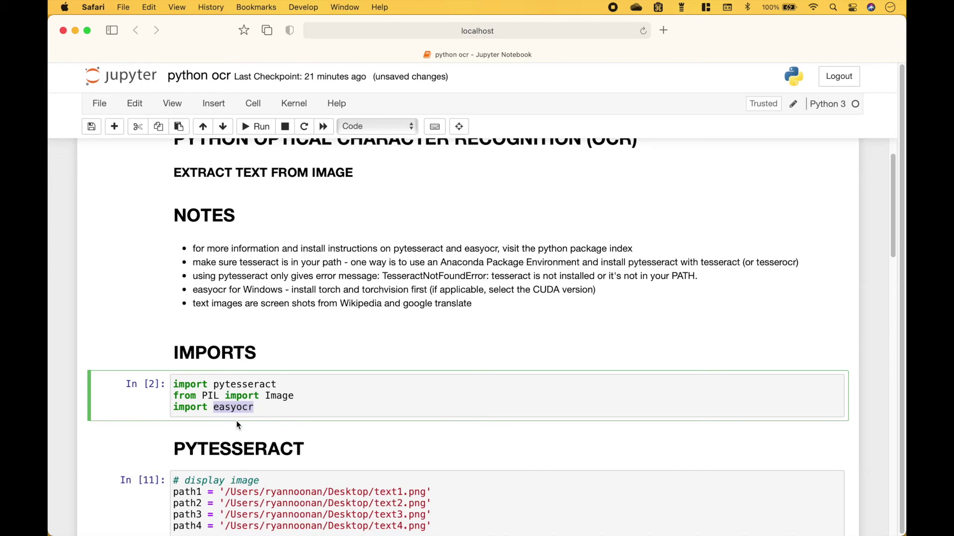
scroll(237, 425, "down", 15)
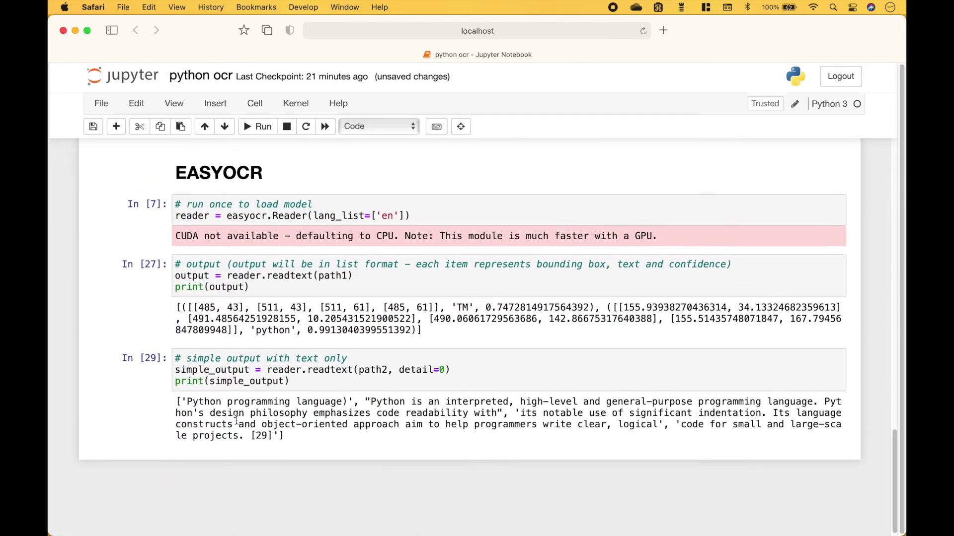
left_click_drag(175, 216, 425, 216)
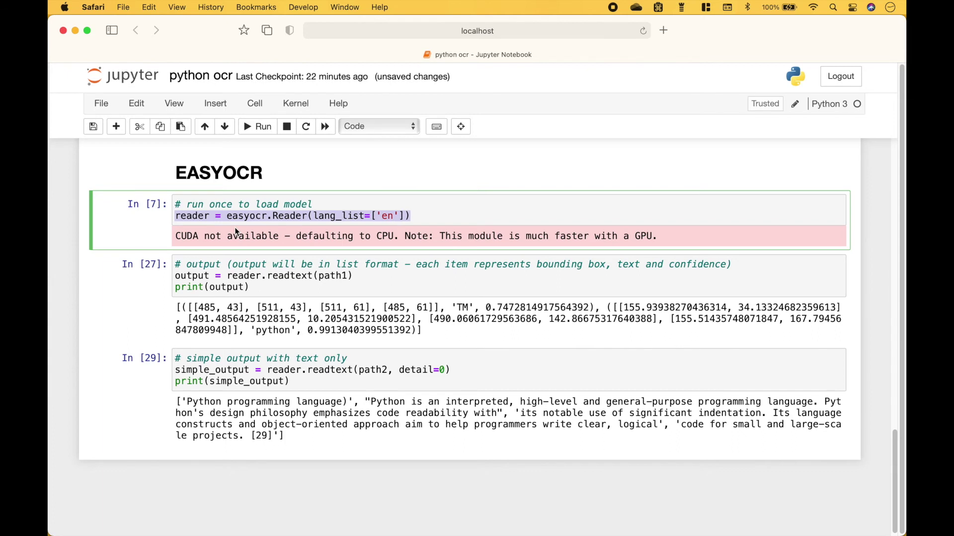
double_click(245, 217)
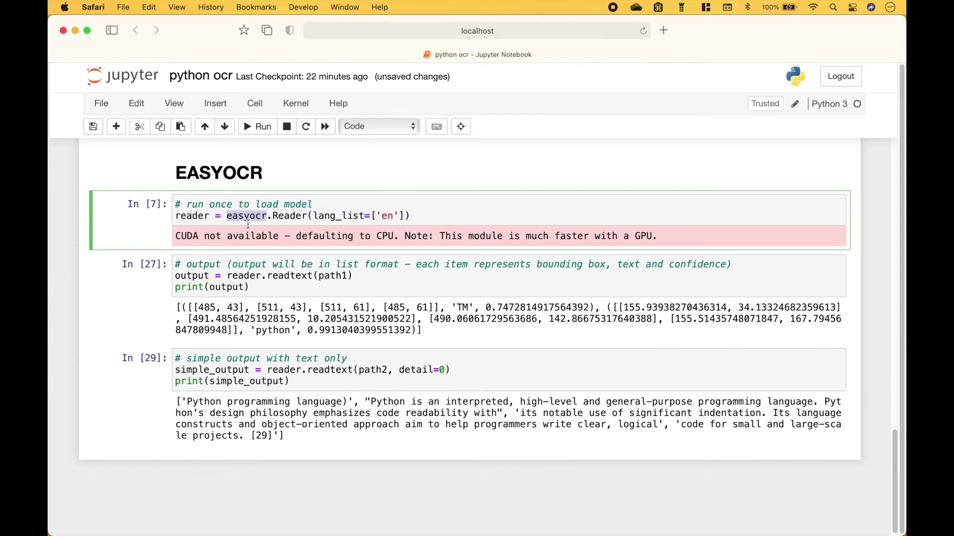
double_click(290, 218)
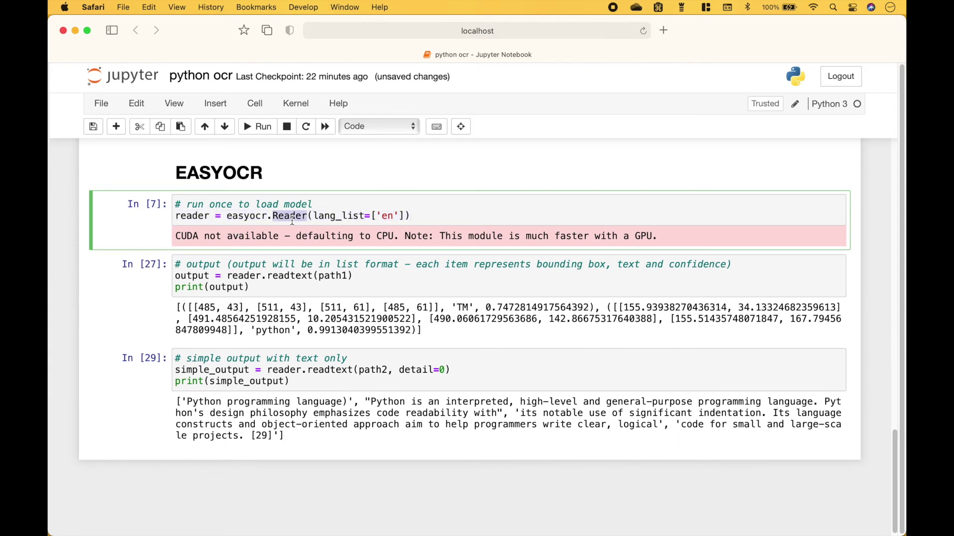
double_click(348, 216)
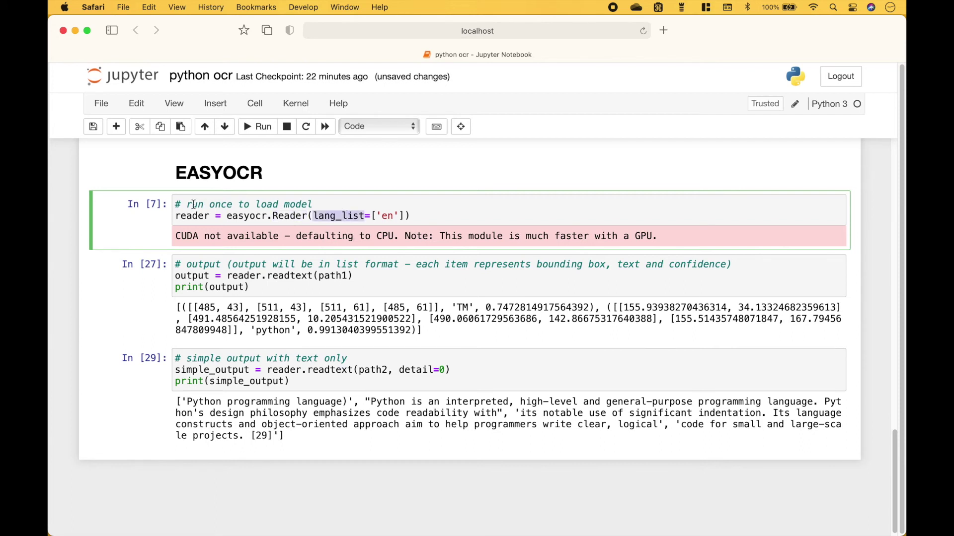
left_click_drag(186, 205, 313, 204)
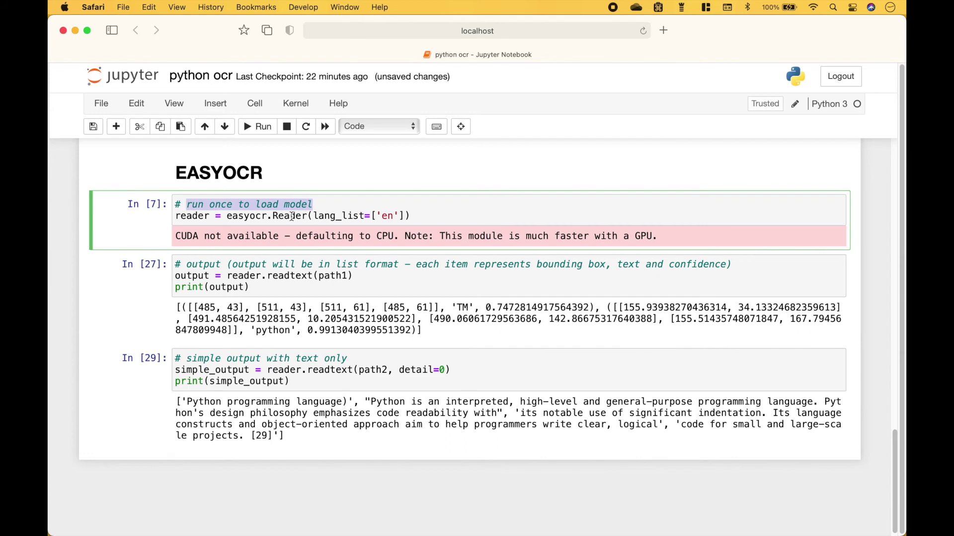
- Walk through reader.readtext(path1) and run the detailed output cell
left_click(155, 286)
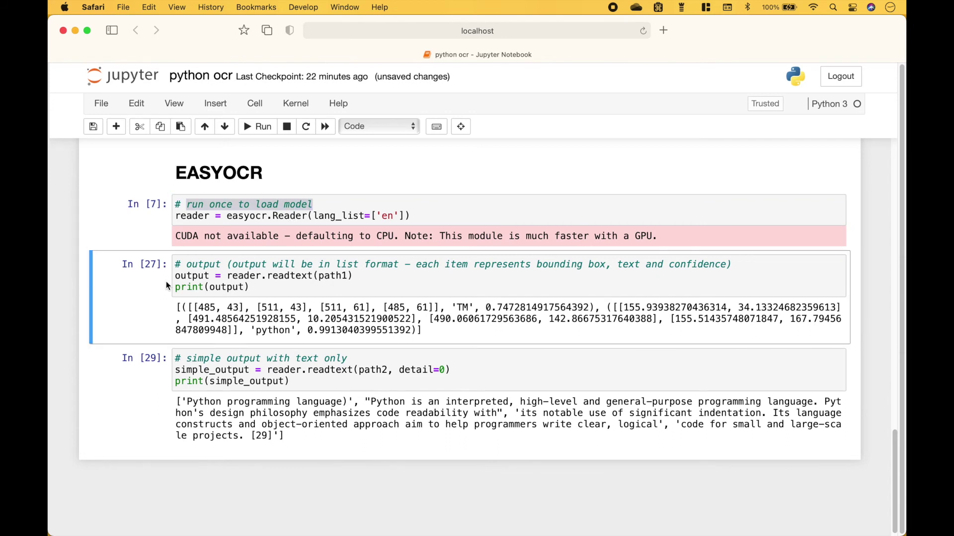
double_click(241, 275)
double_click(288, 275)
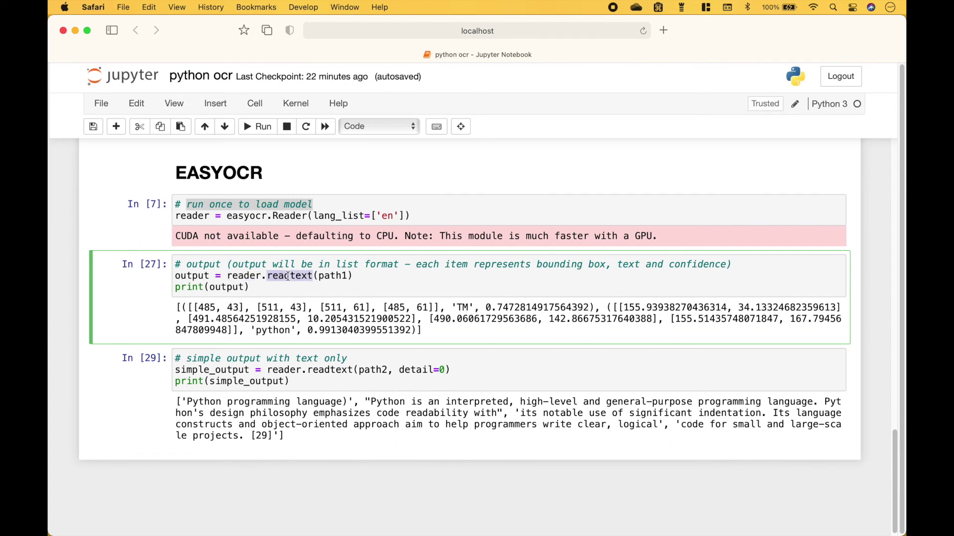
double_click(343, 275)
left_click(279, 292)
key("shift+Return")
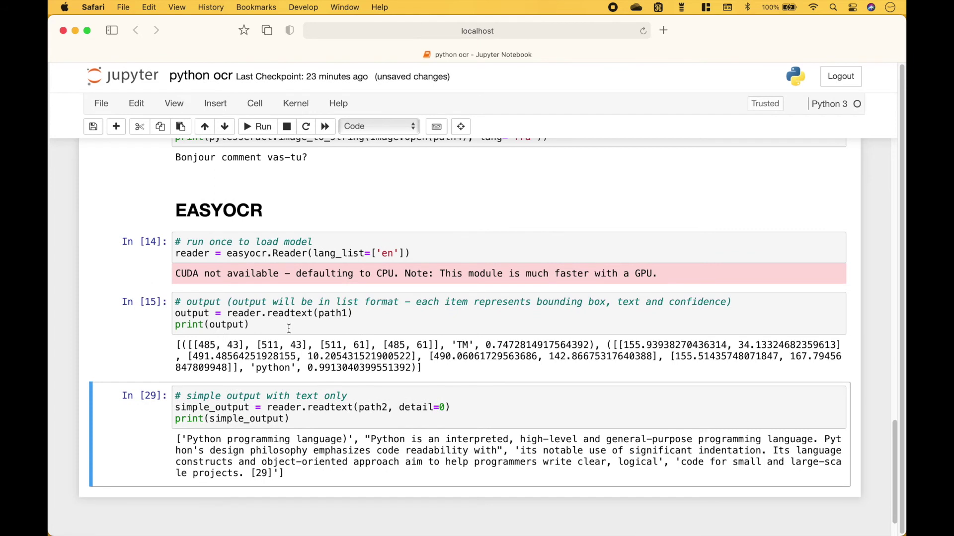
- Highlight the bounding-box, text and confidence output and its comment, then the detail=0 argument
left_click_drag(179, 345, 449, 369)
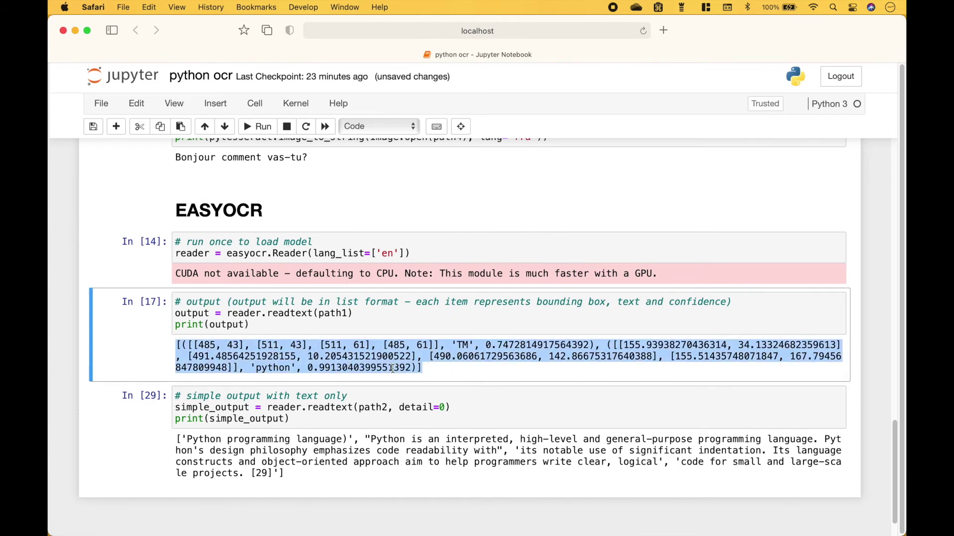
left_click_drag(474, 302, 729, 302)
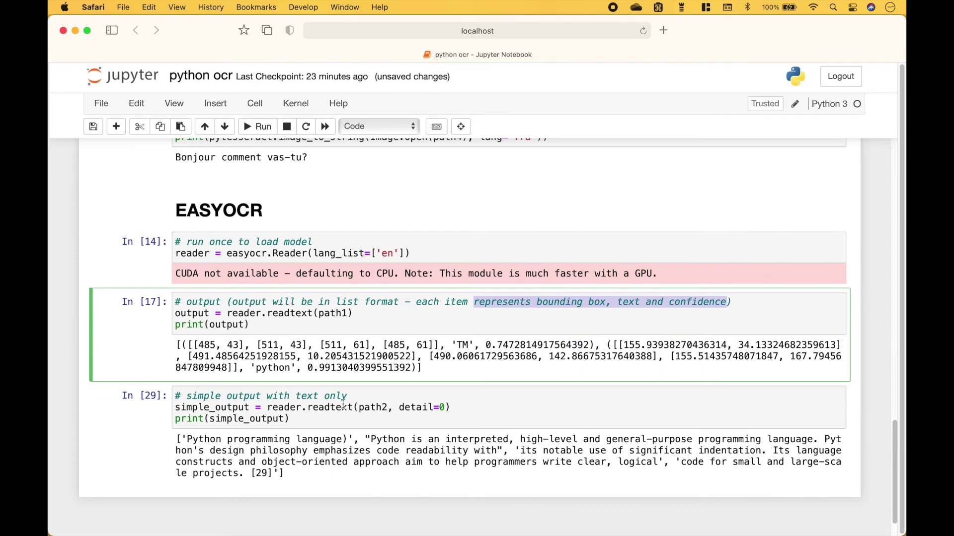
left_click(131, 419)
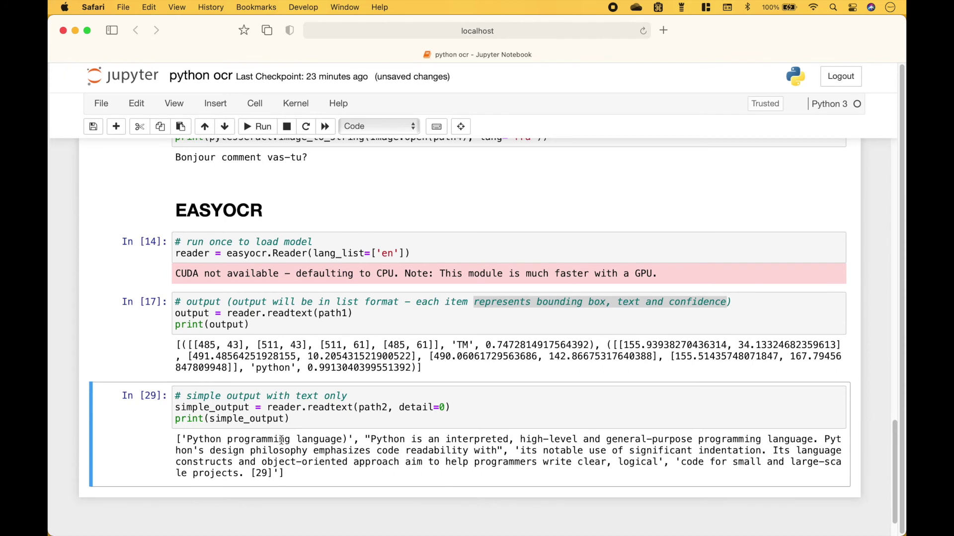
double_click(416, 408)
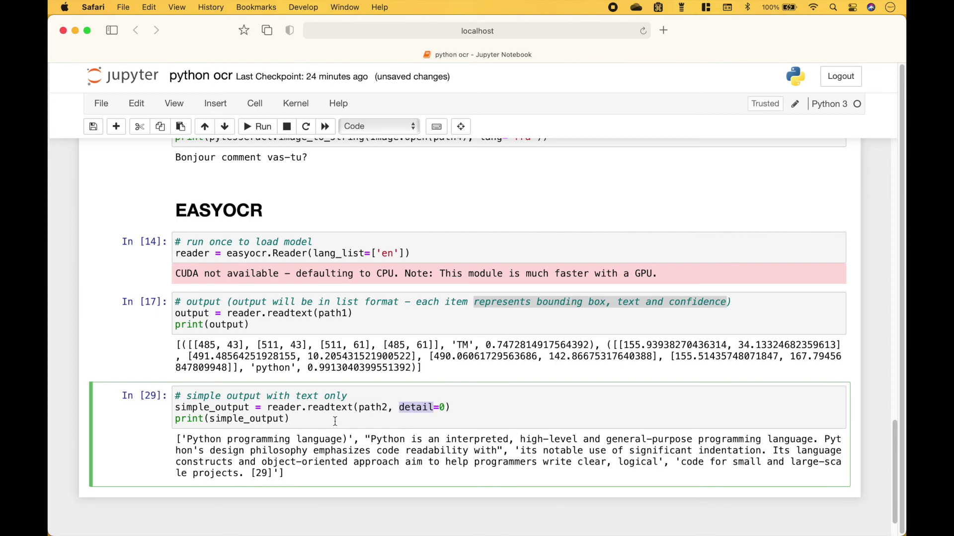
scroll(334, 421, "up", 15)
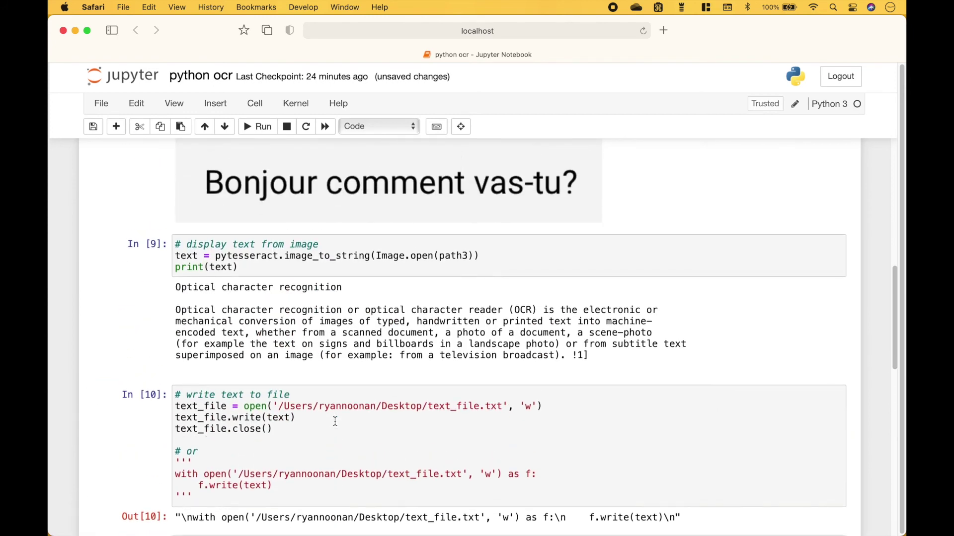
- Display the path2 Python image and rerun the detail=0 cell, highlighting the text-only list
left_click(314, 293)
key("BackSpace")
type("2")
key("shift+Return")
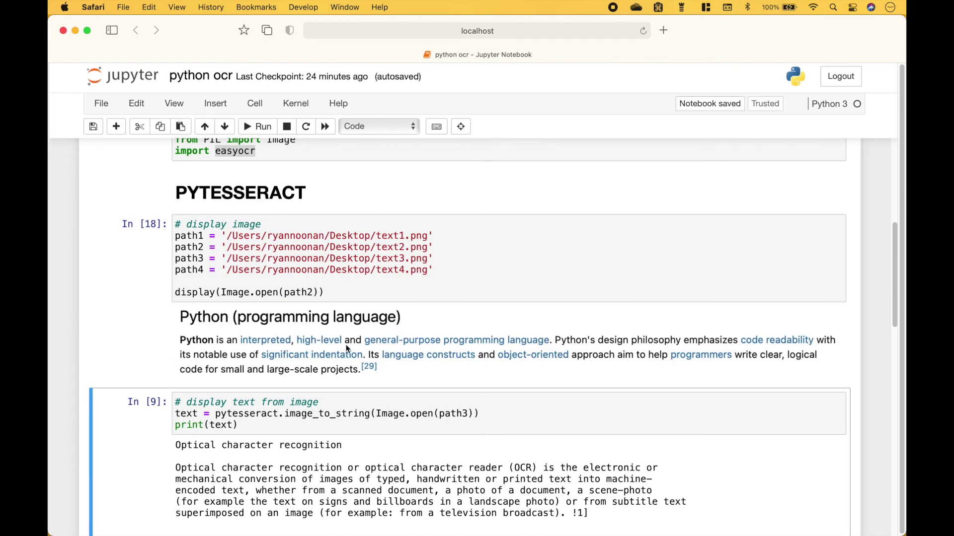
scroll(345, 348, "down", 15)
left_click(307, 378)
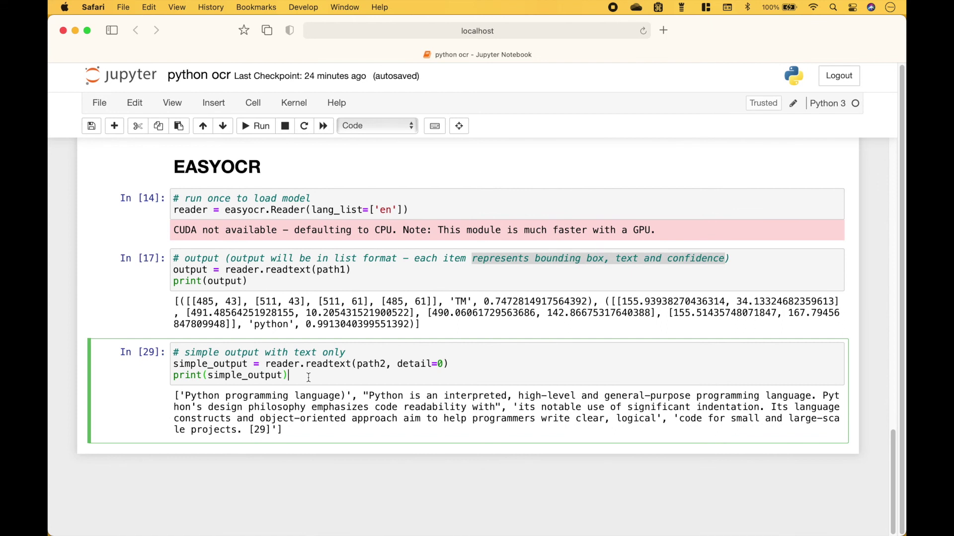
key("shift+Return")
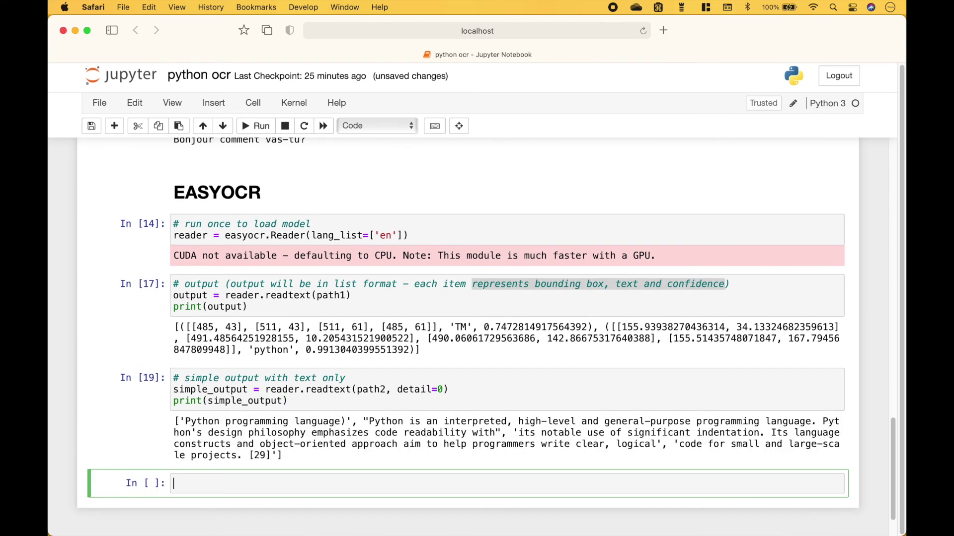
left_click_drag(175, 419, 283, 456)
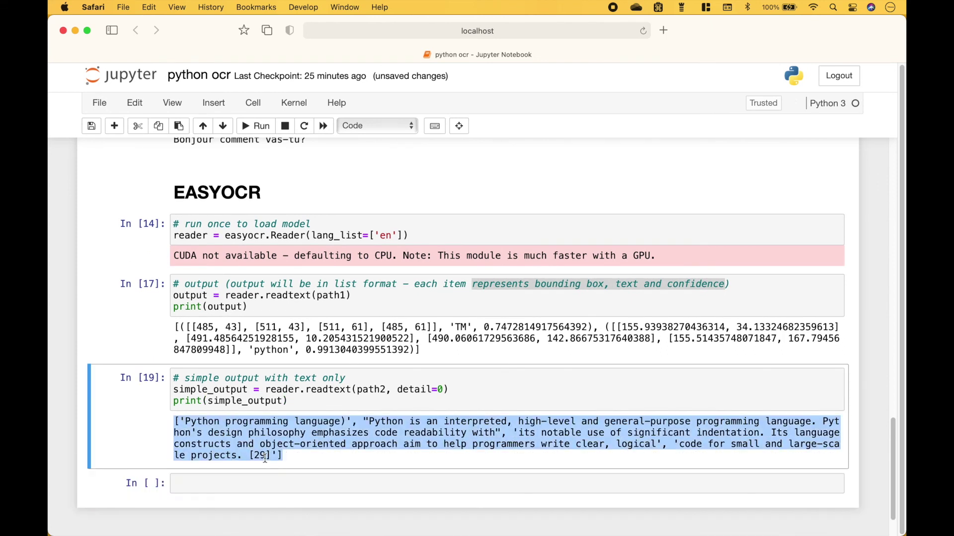
- Delete the empty cell below the output and return to the notebook title cell
left_click(173, 481)
key("d")
key("d")
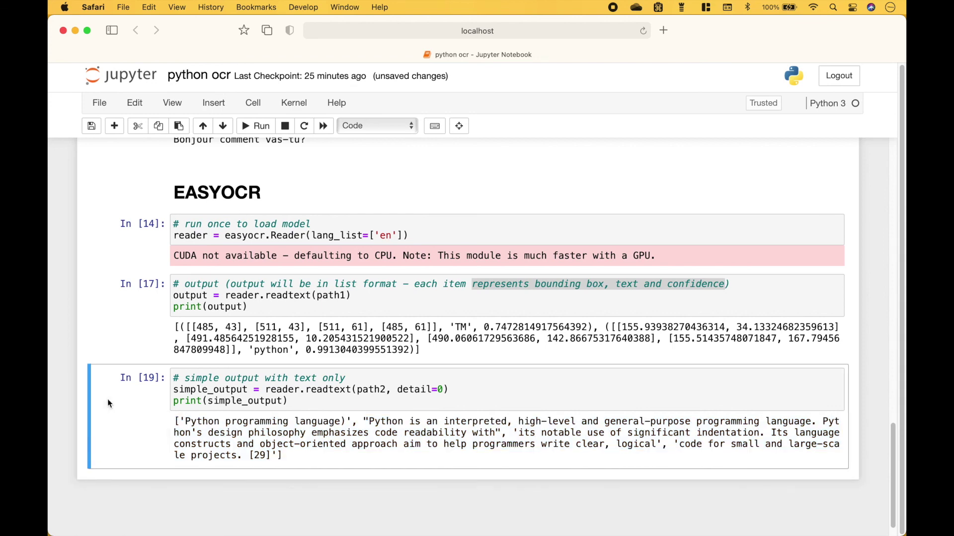
scroll(108, 399, "up", 15)
left_click(120, 210)
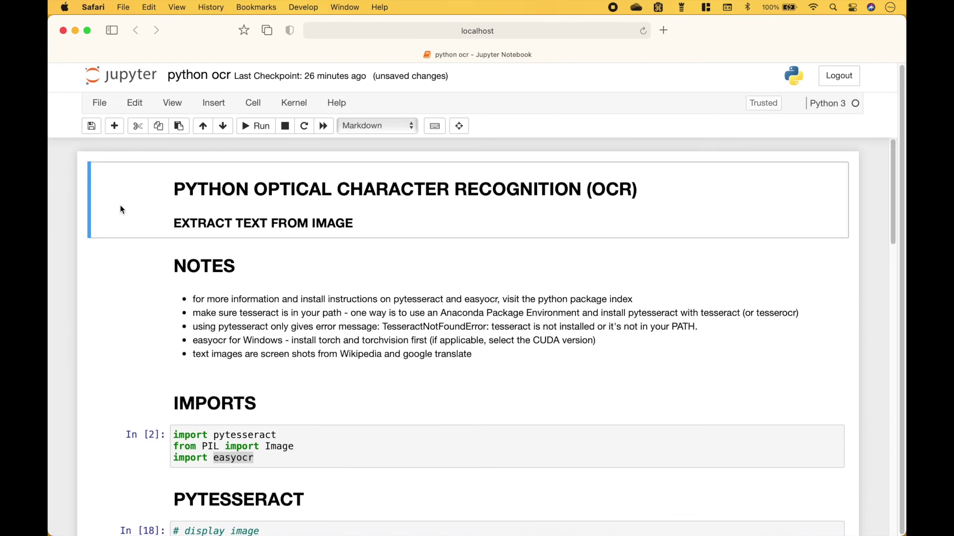